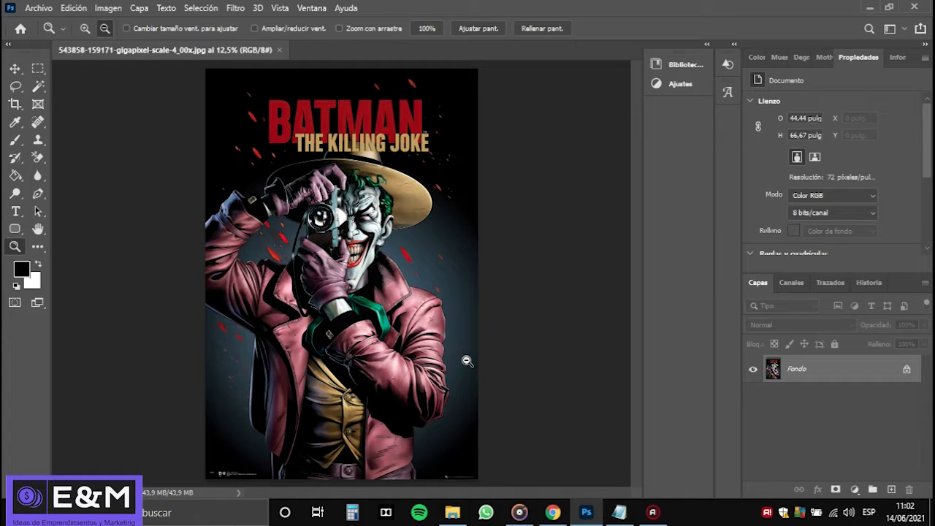
- Resize the poster to 30 cm wide at 300 px/inch, giving 3543 × 5315 pixels
click(108, 7)
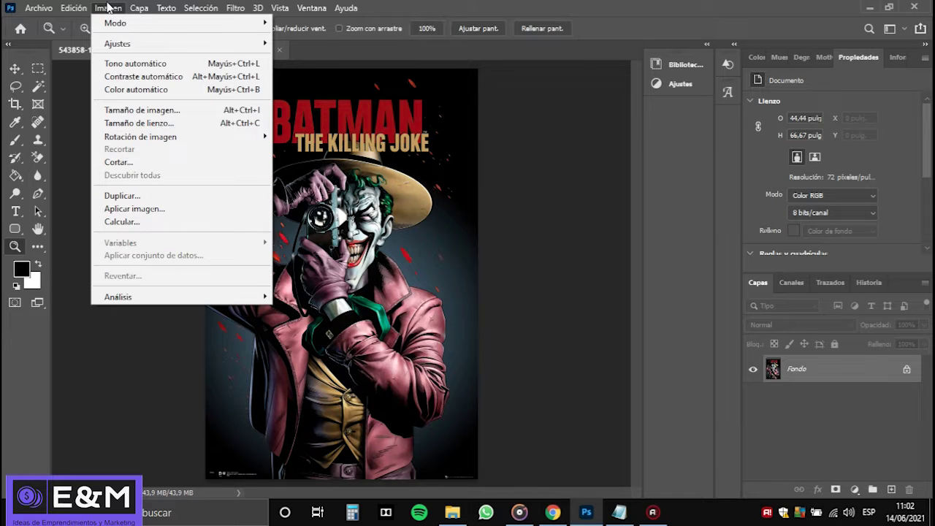
click(136, 109)
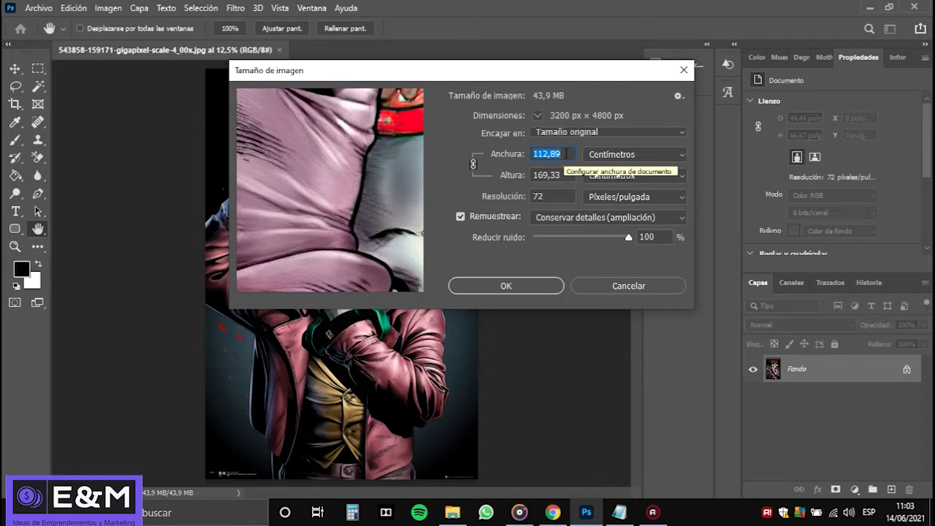
text(30)
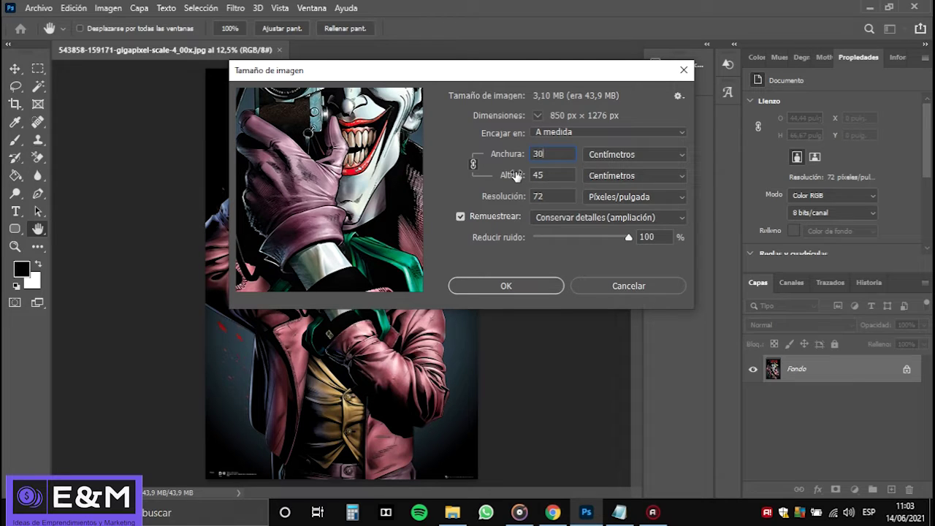
double_click(555, 195)
text(300)
click(544, 288)
key(z)
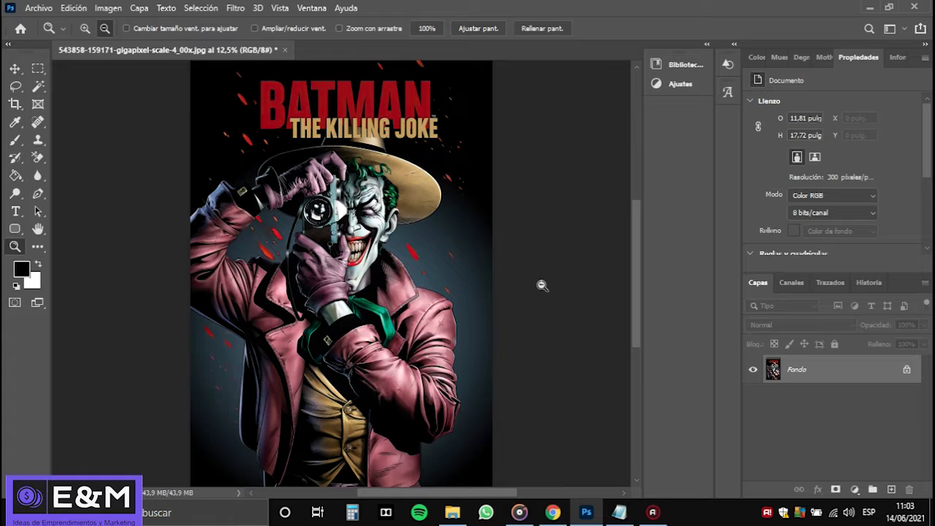
mouse_move(163, 57)
mouse_down()
mouse_move(214, 146)
mouse_move(206, 71)
mouse_up()
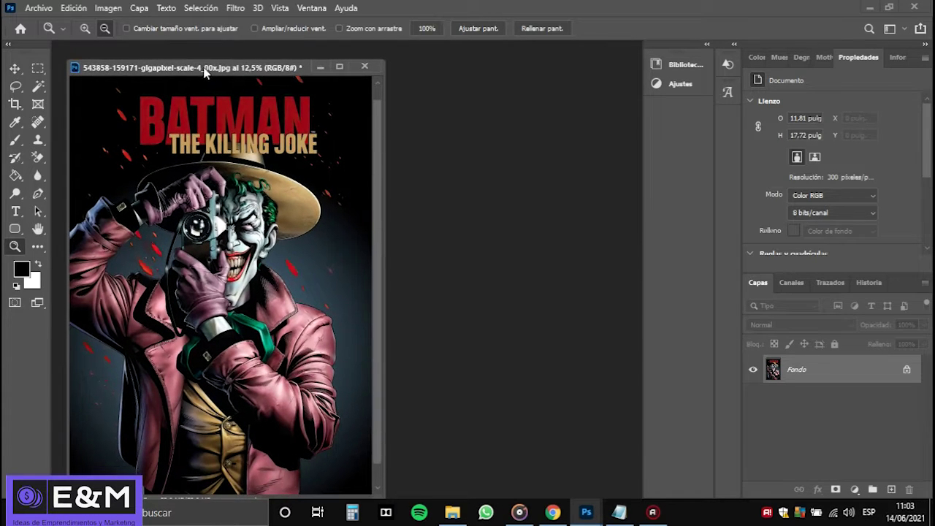
- Duplicate the poster document and float the copy in its own window beside the original
right_click(203, 69)
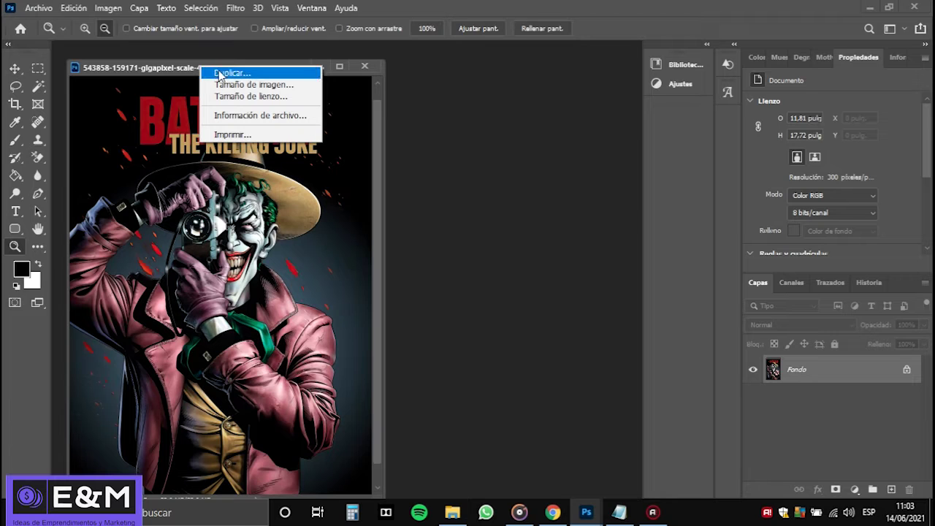
click(219, 74)
click(571, 154)
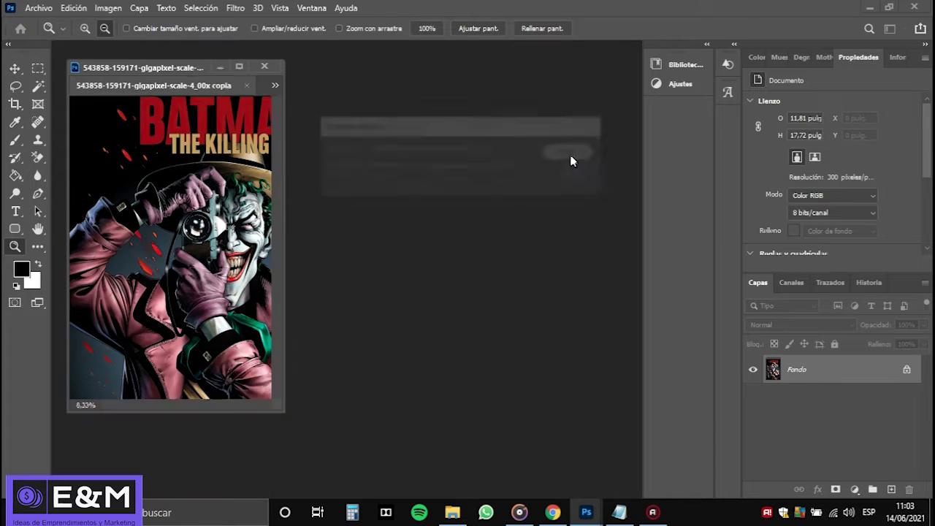
drag(184, 80, 478, 79)
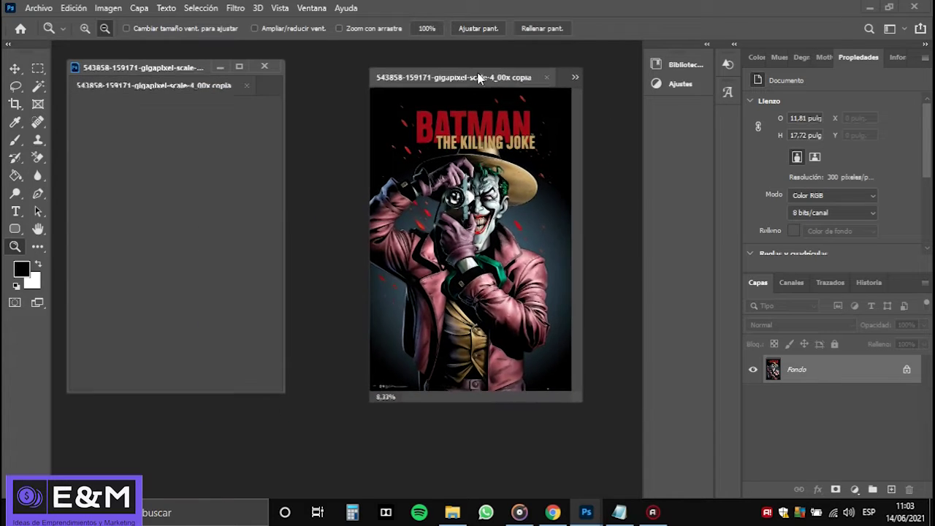
drag(464, 65, 440, 65)
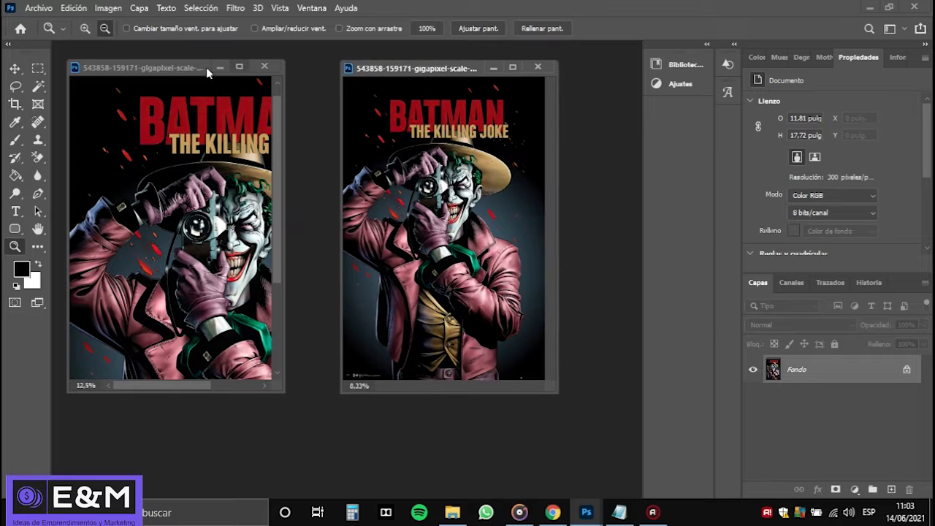
drag(184, 70, 187, 66)
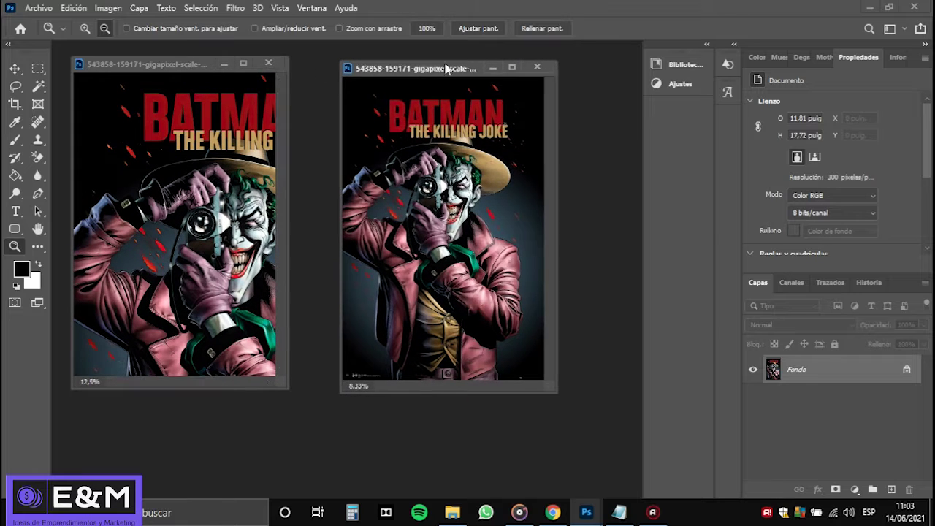
drag(446, 68, 436, 66)
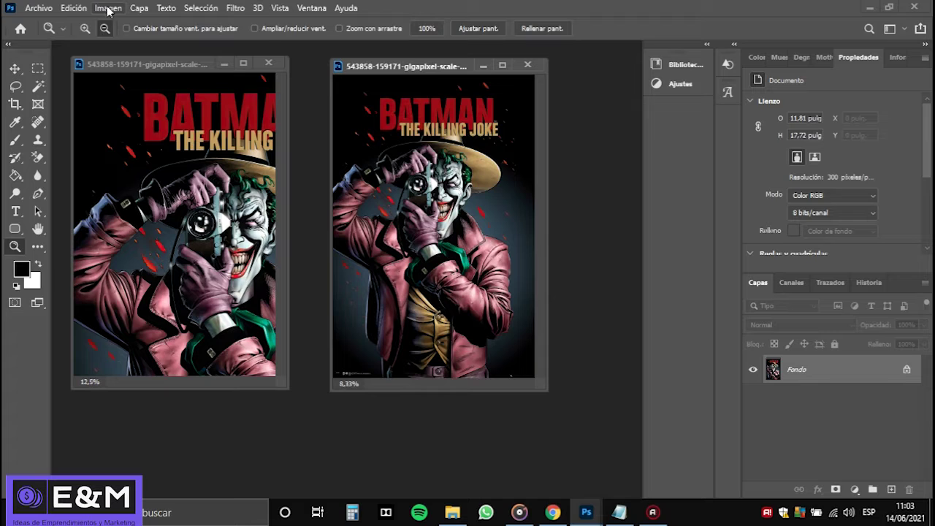
- Convert the copy to Lab colour and delete its a and b channels, leaving Alfa 1
click(108, 8)
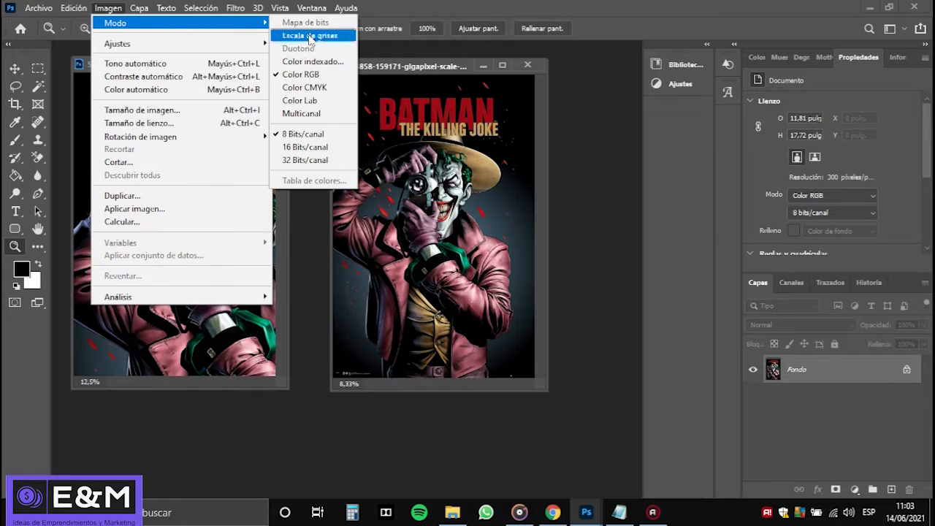
click(329, 101)
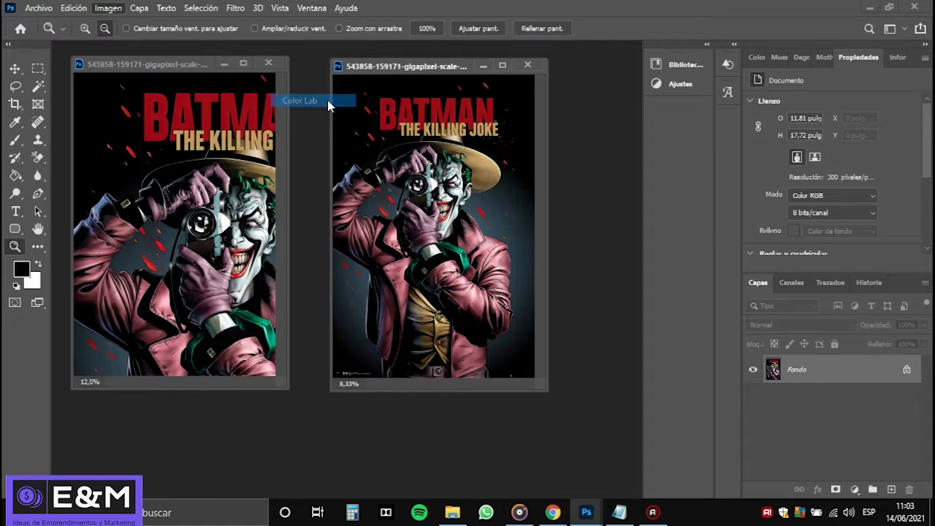
click(791, 282)
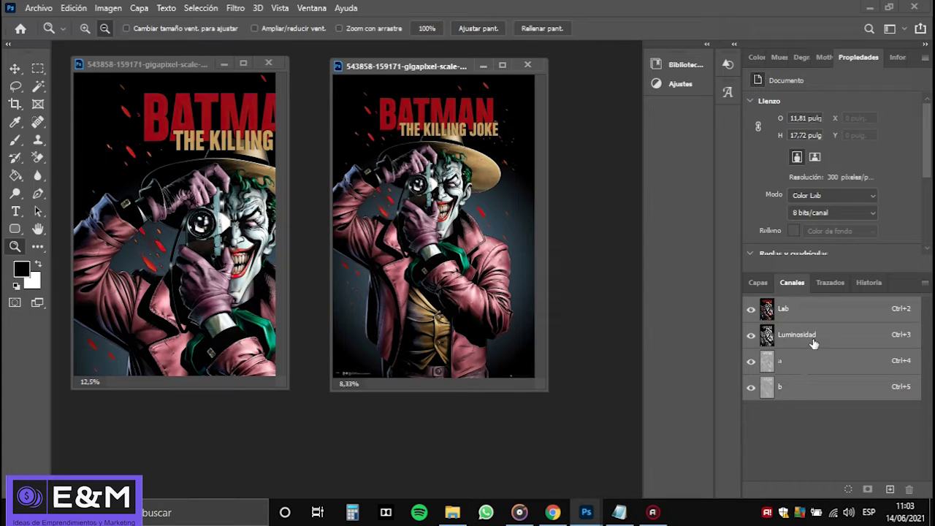
click(802, 365)
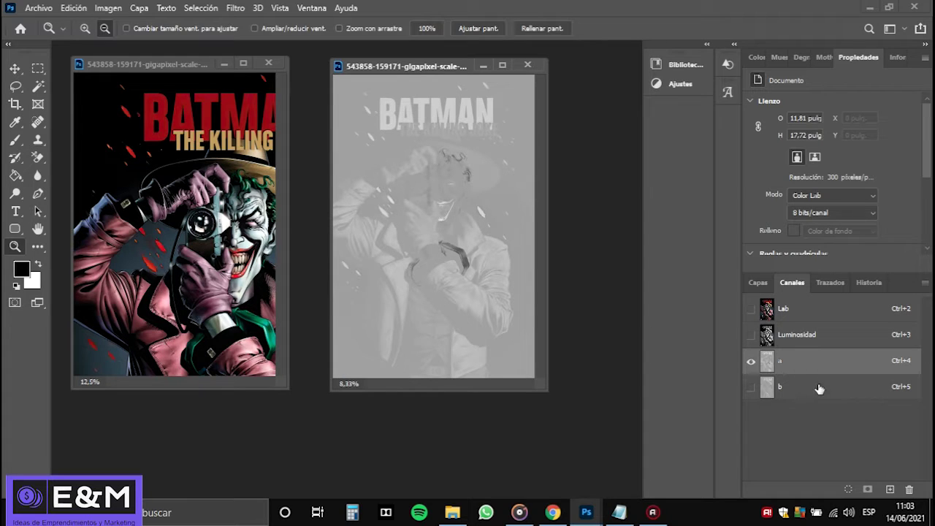
shift+click(816, 388)
click(910, 489)
click(411, 199)
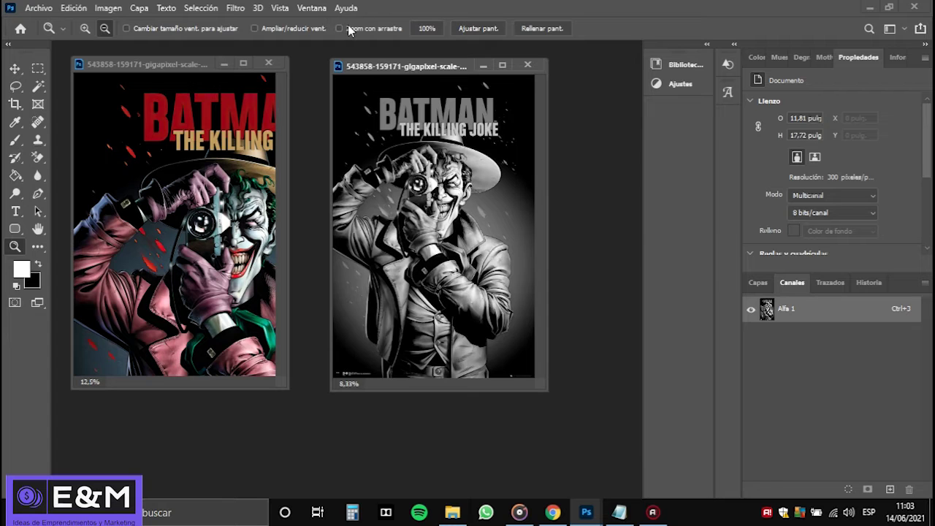
- Invert the Alfa 1 channel and apply a steep Curves adjustment with black and white points pulled inward
key(ctrl+i)
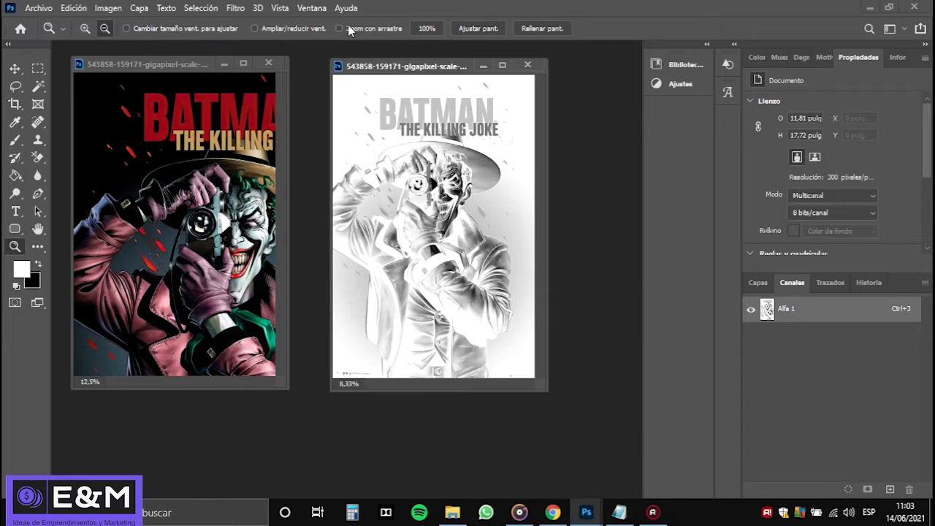
key(ctrl+m)
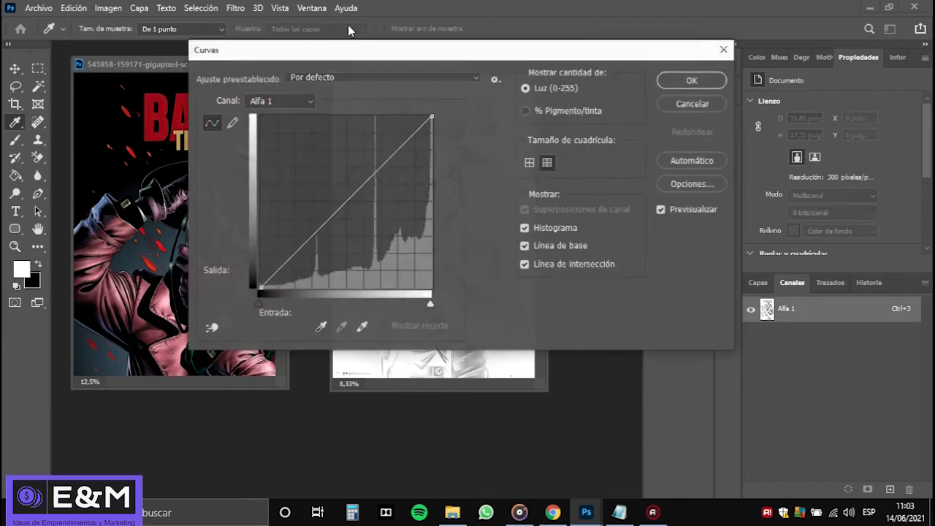
drag(396, 56, 696, 162)
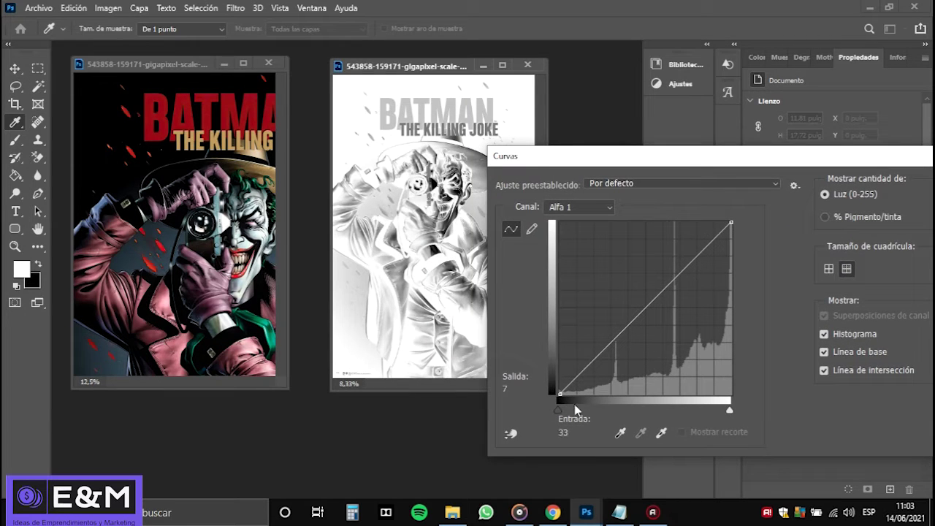
drag(561, 396, 577, 393)
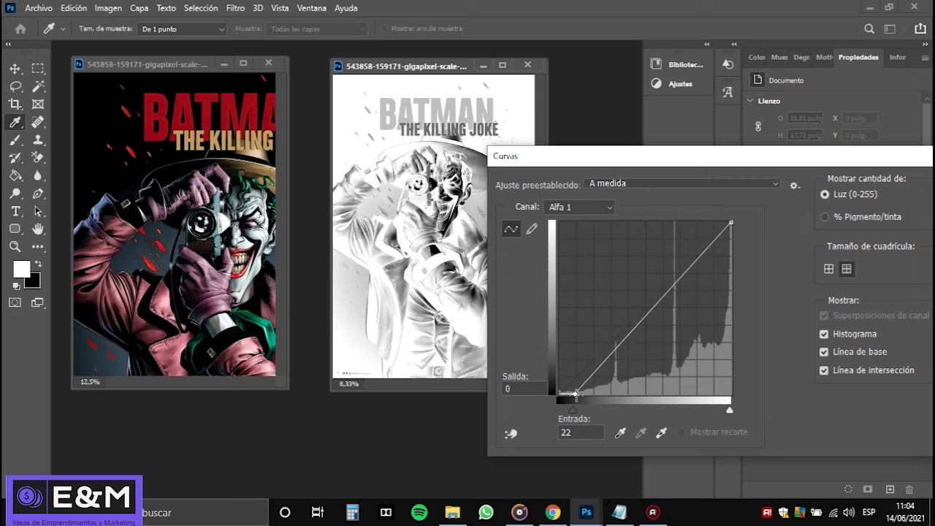
drag(731, 222, 713, 222)
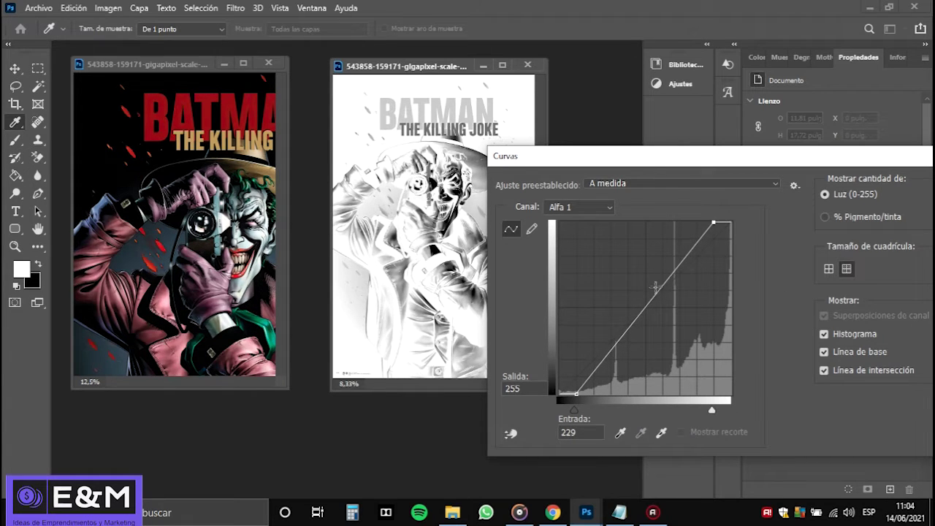
drag(655, 294, 702, 331)
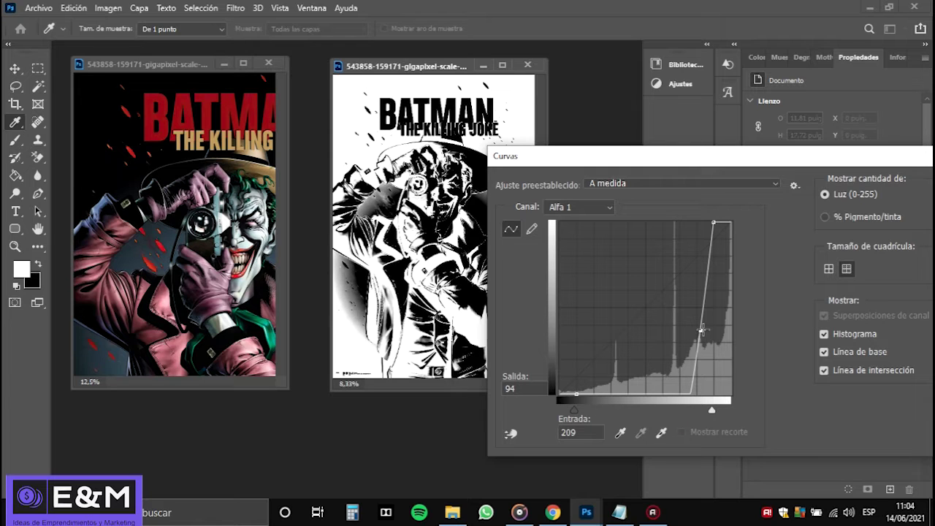
drag(774, 161, 718, 159)
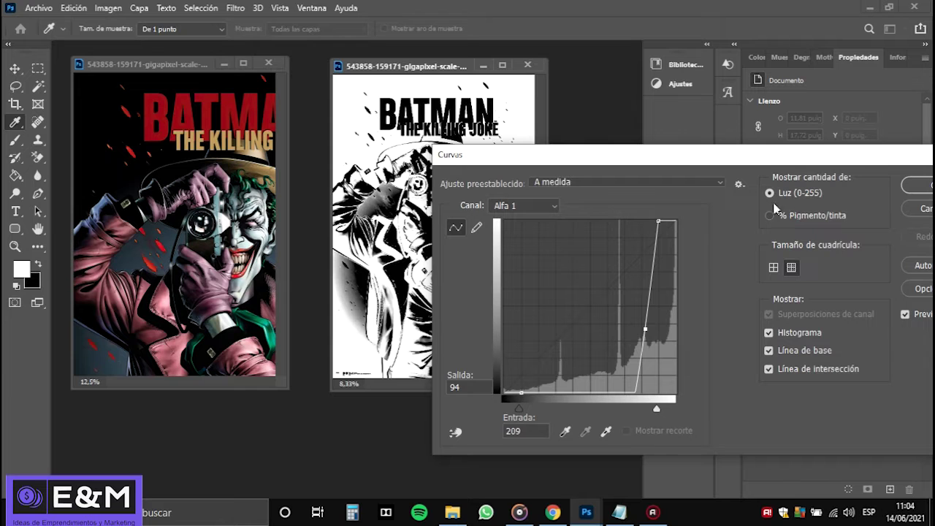
drag(772, 154, 678, 147)
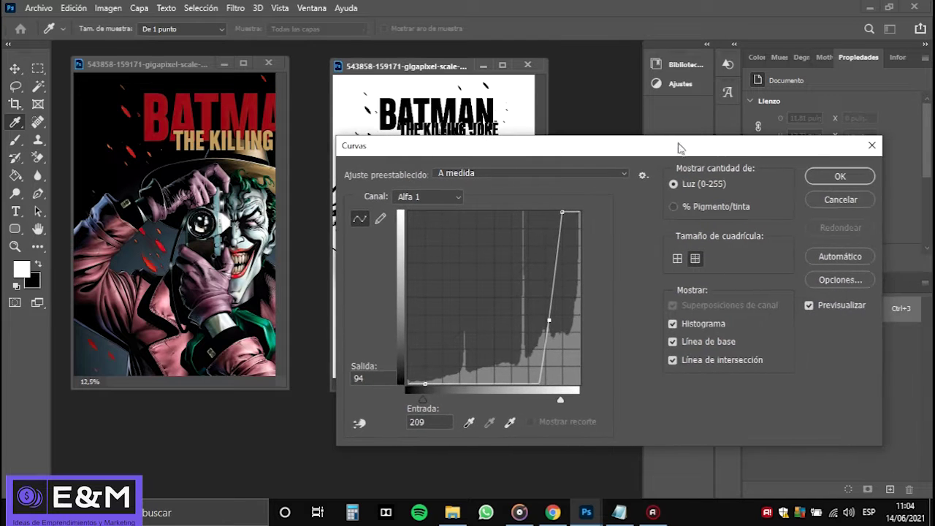
click(840, 178)
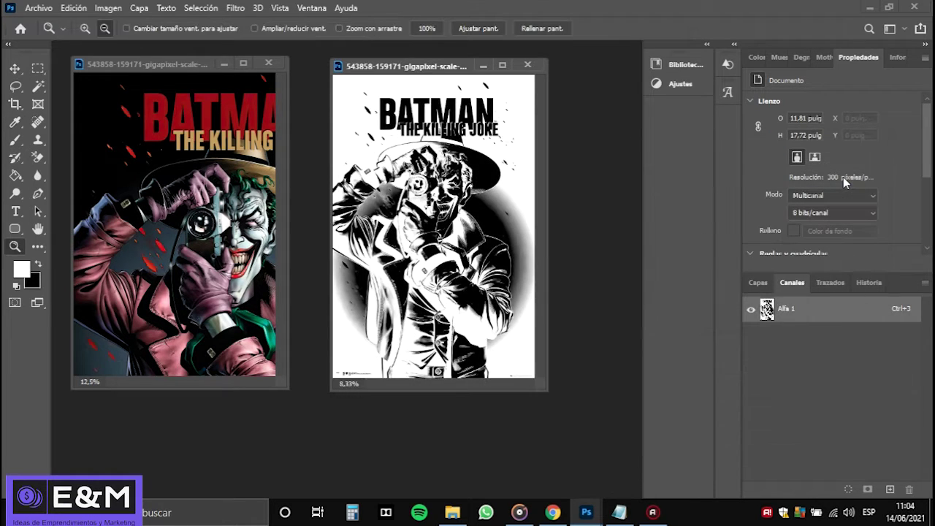
- Convert the copy to Bitmap at 300 px/inch using a 55 lines/inch, 15° round halftone screen
click(109, 9)
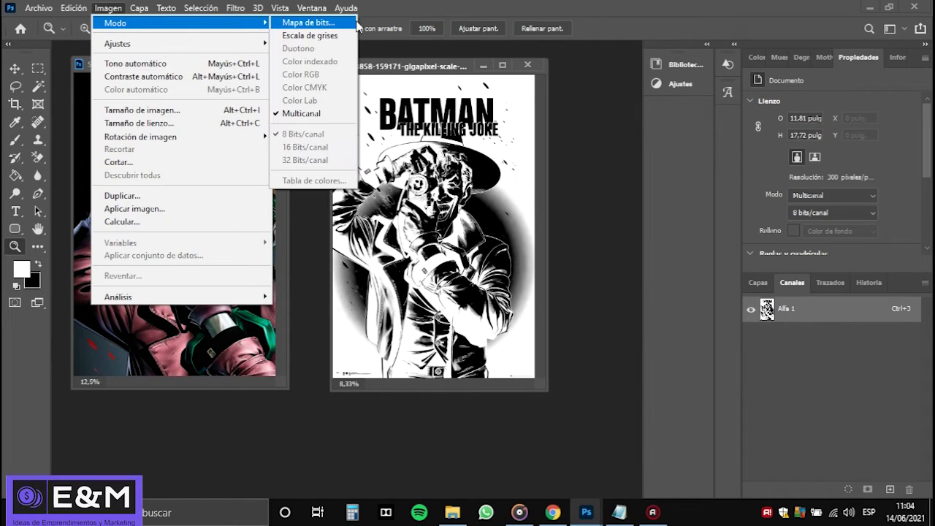
click(336, 23)
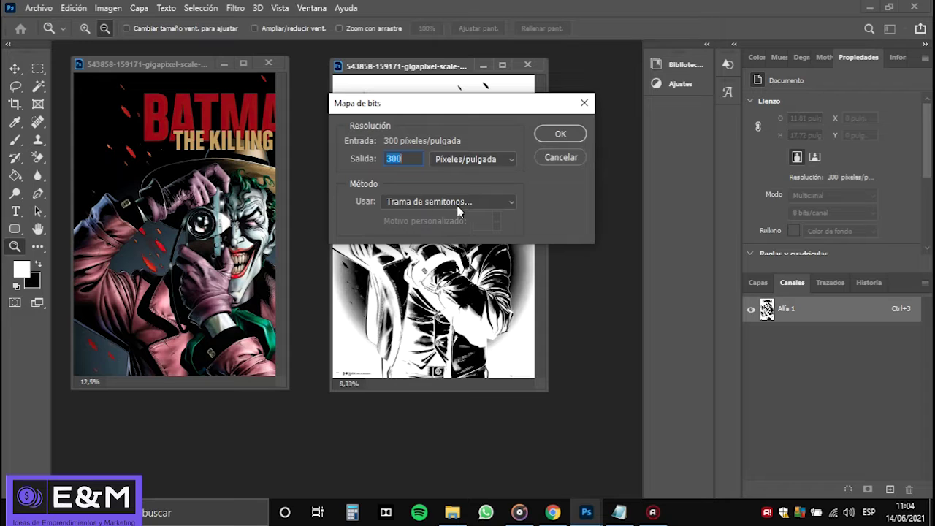
click(560, 134)
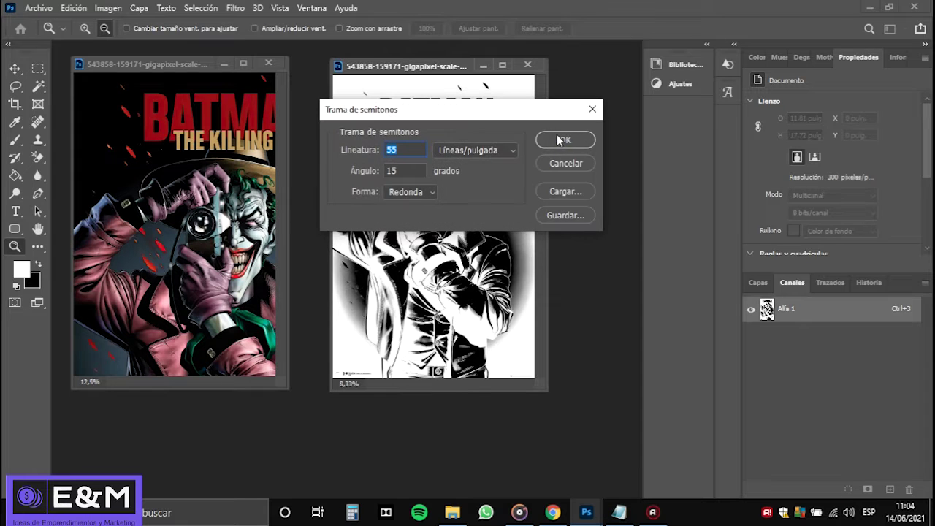
drag(391, 113, 390, 123)
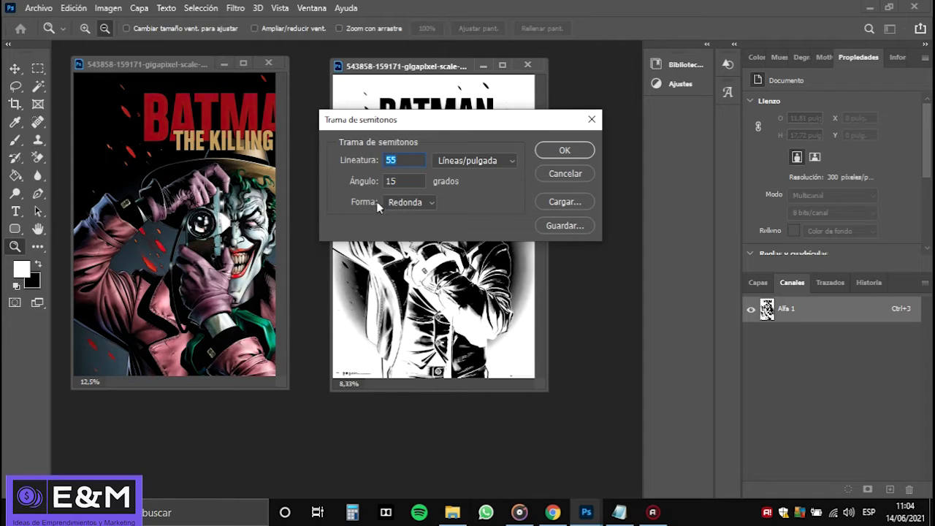
click(565, 150)
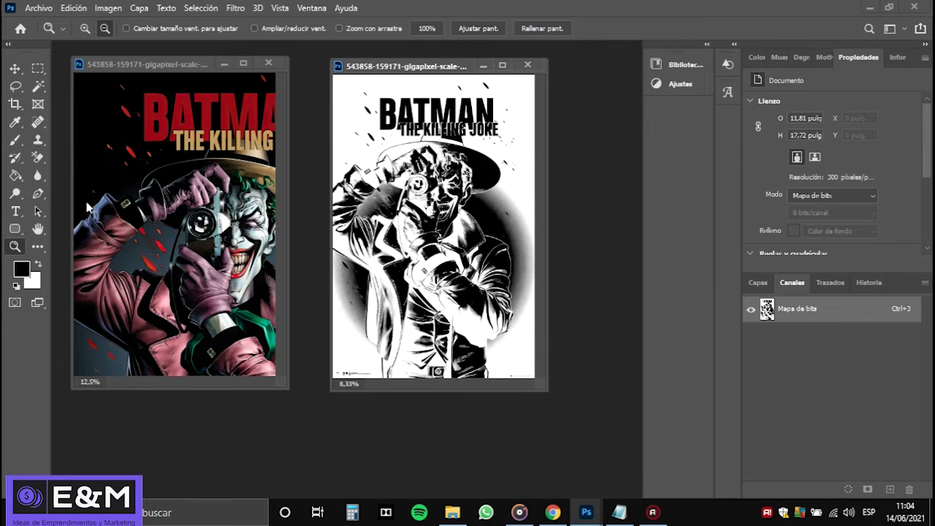
- Zoom in on the coat area to inspect the halftone dots, then zoom back out
key(alt)
click(444, 290)
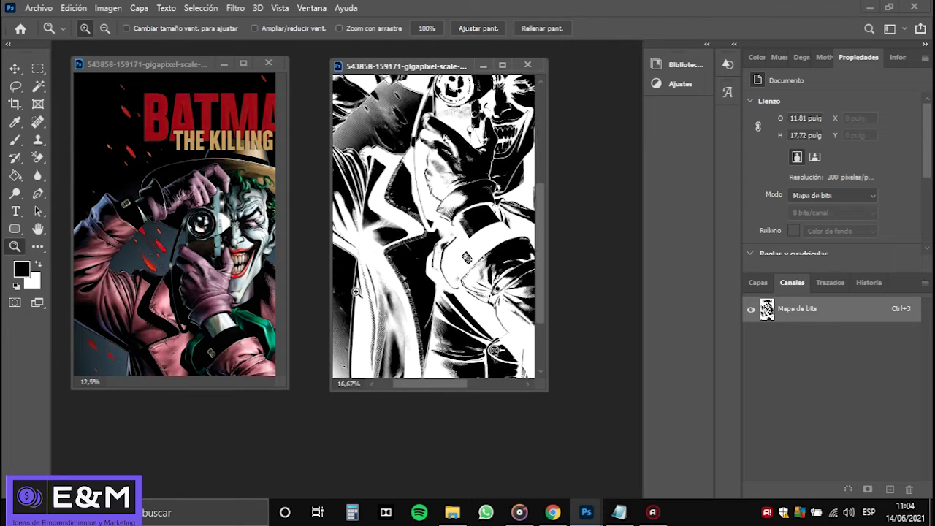
click(385, 292)
click(391, 309)
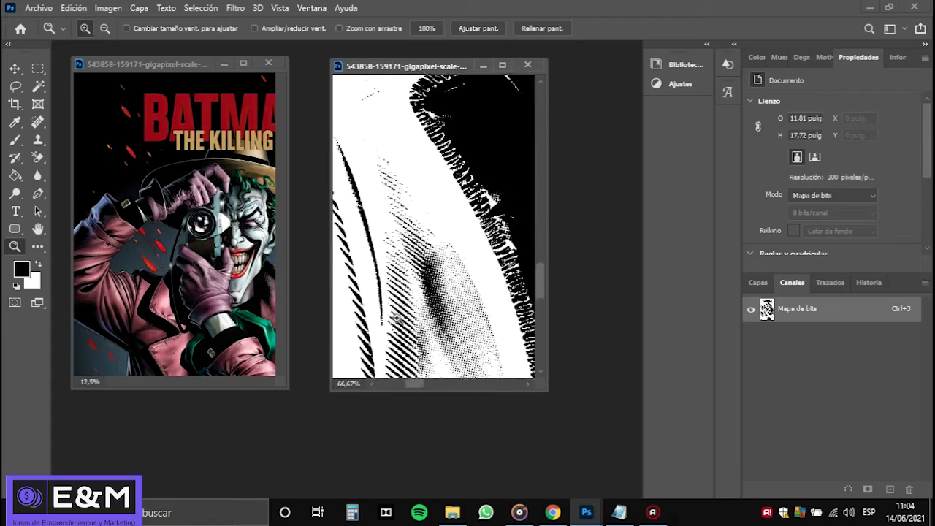
click(397, 317)
alt+click(395, 318)
alt+click(395, 318)
alt+click(396, 318)
alt+click(396, 318)
alt+click(396, 318)
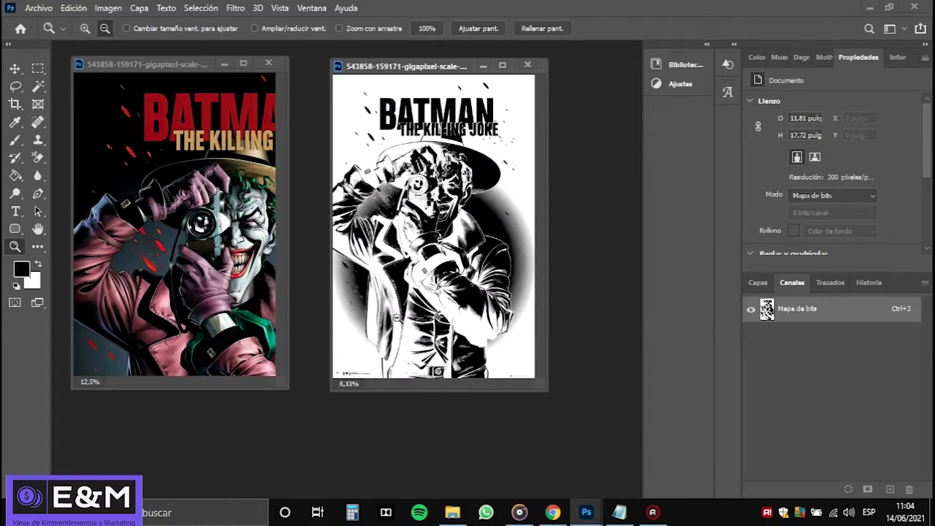
- Convert the halftone copy back to Grayscale with size ratio 1
click(106, 9)
mouse_move(146, 23)
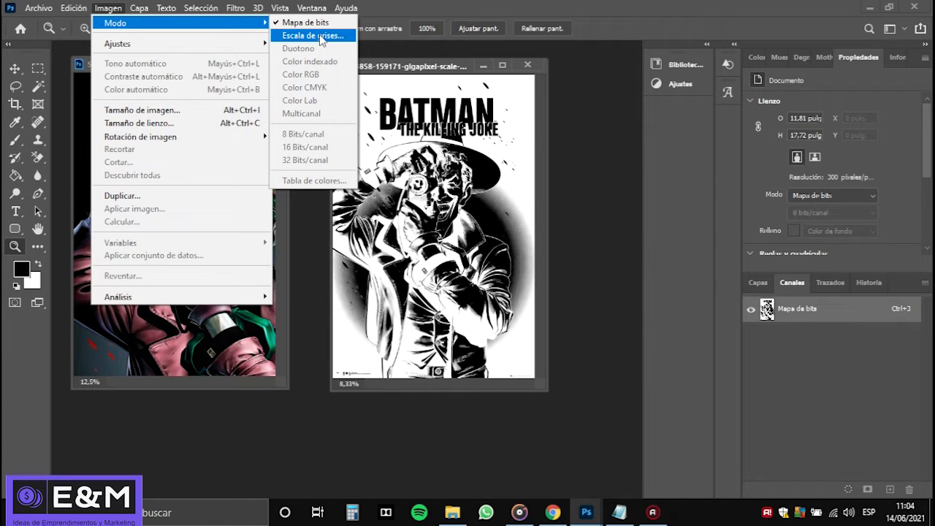
click(319, 37)
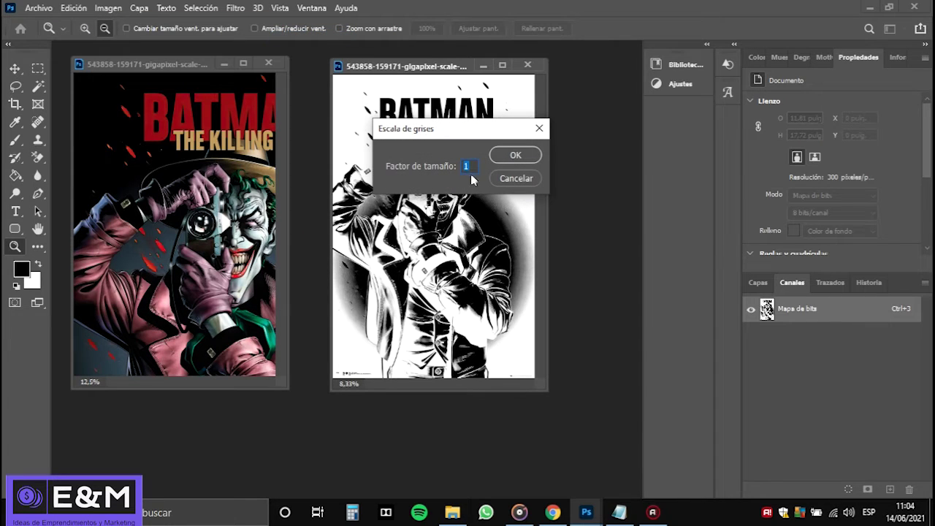
click(529, 157)
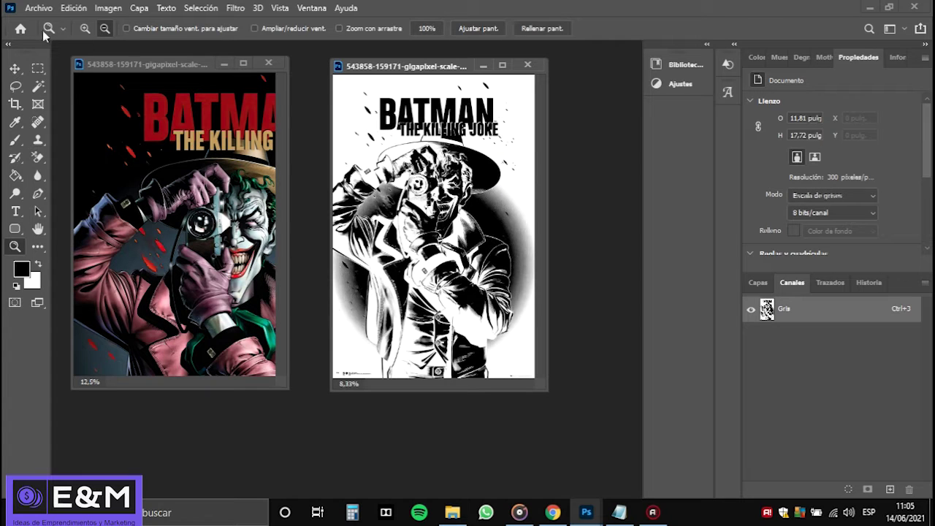
- Select the white areas of the grayscale halftone poster with the Magic Wand
click(38, 87)
right_click(38, 88)
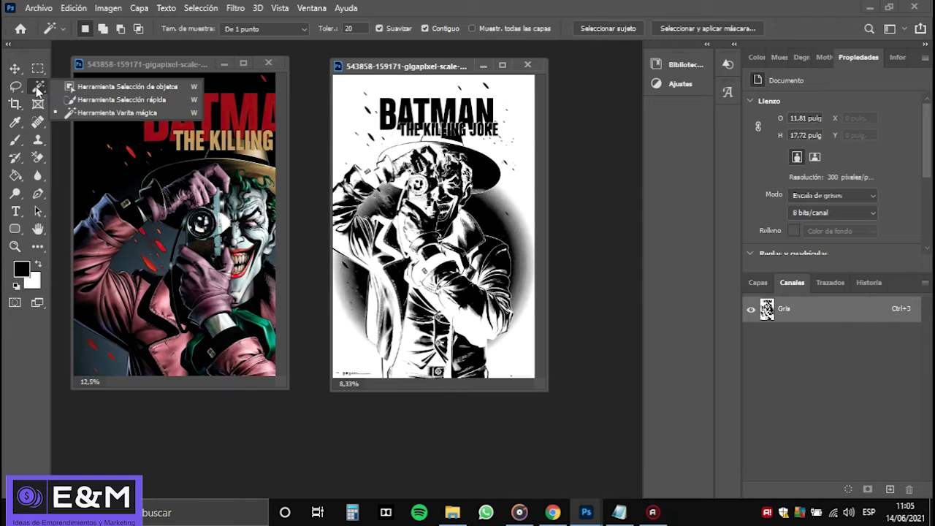
click(373, 6)
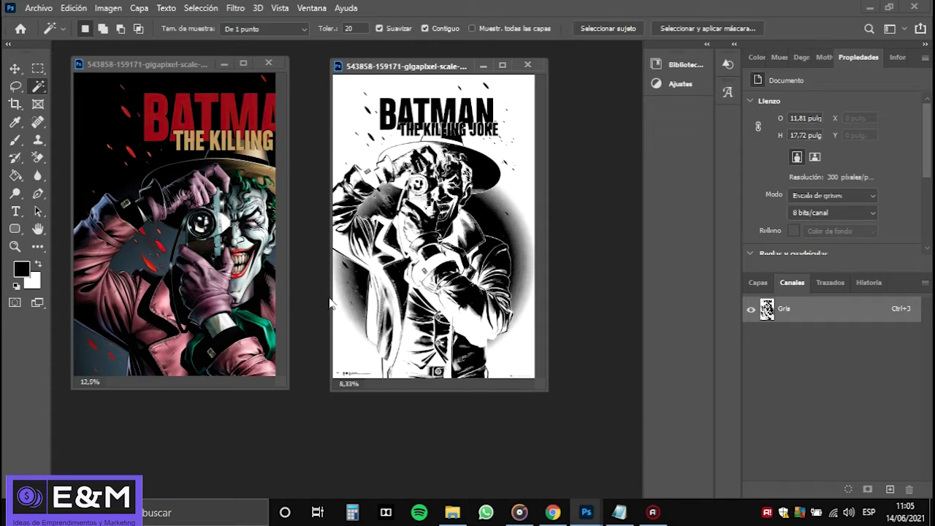
click(350, 348)
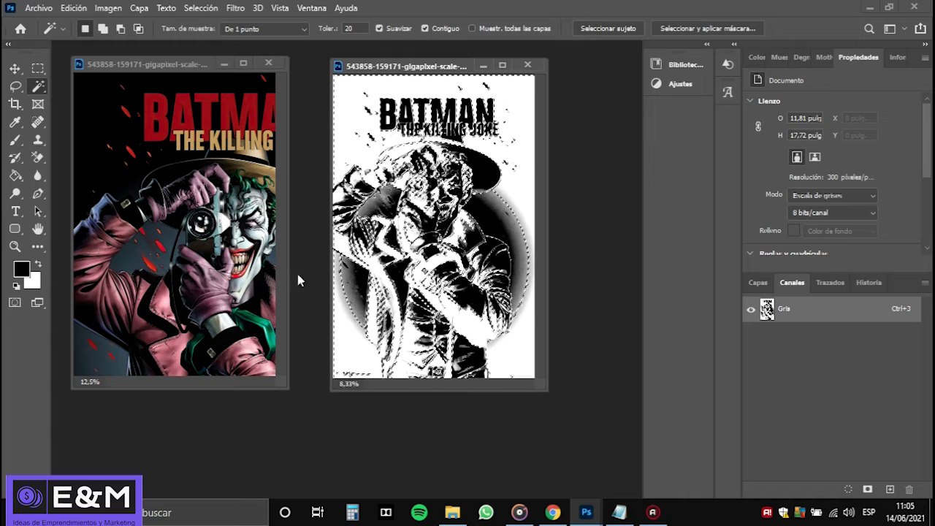
- Drag the white-area selection onto the colour poster and align it with the image
click(147, 63)
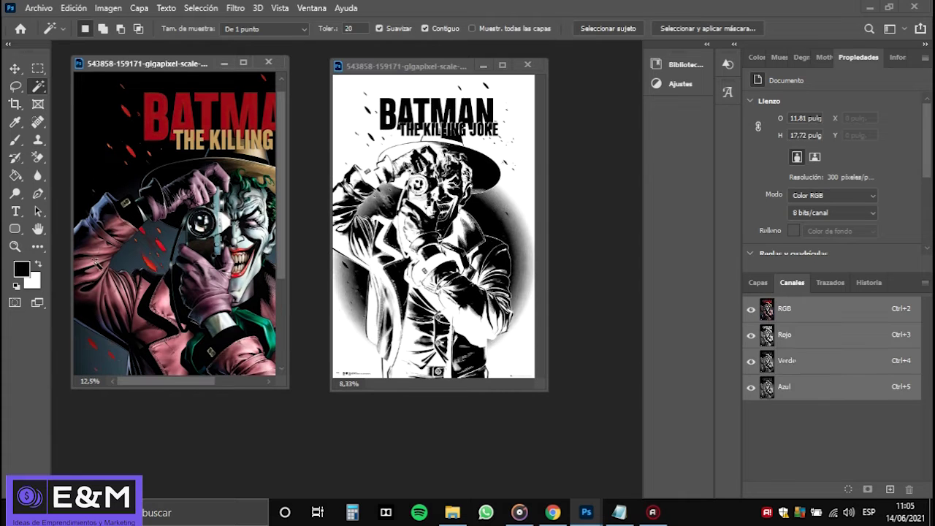
click(15, 246)
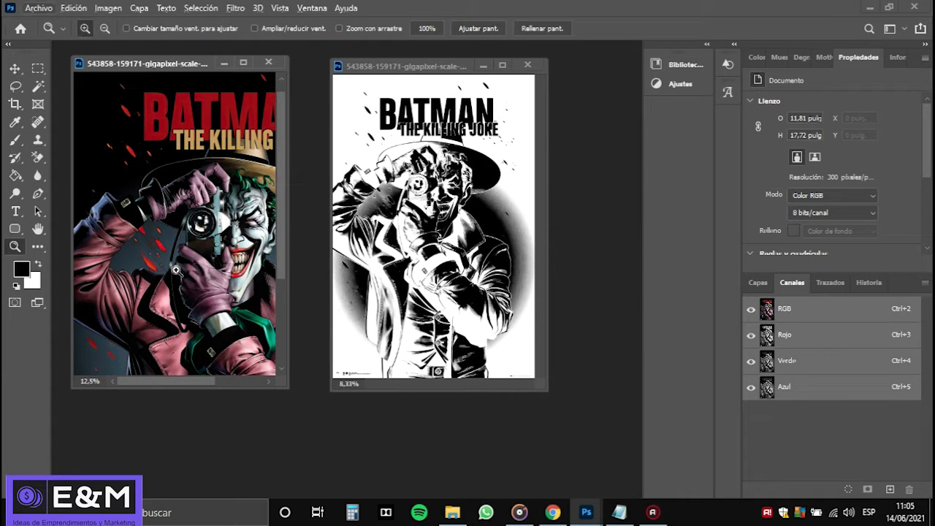
alt+click(176, 270)
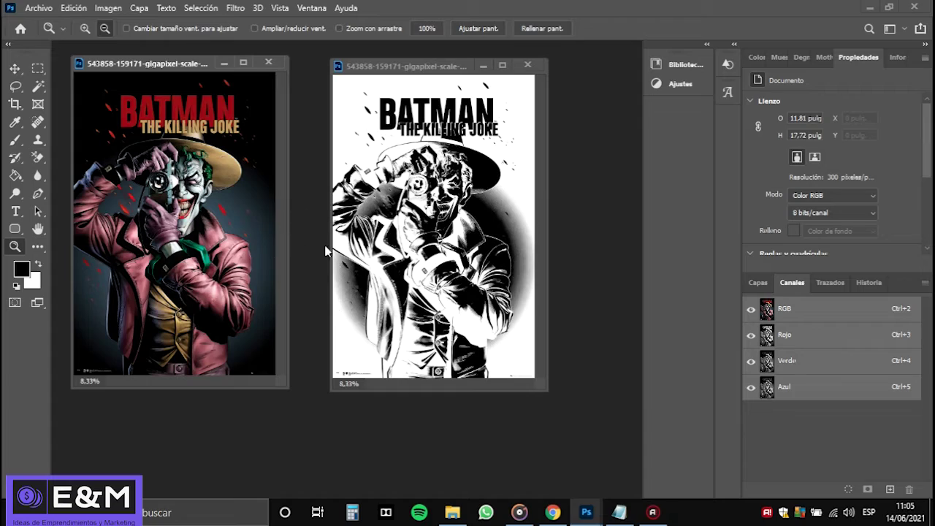
click(339, 327)
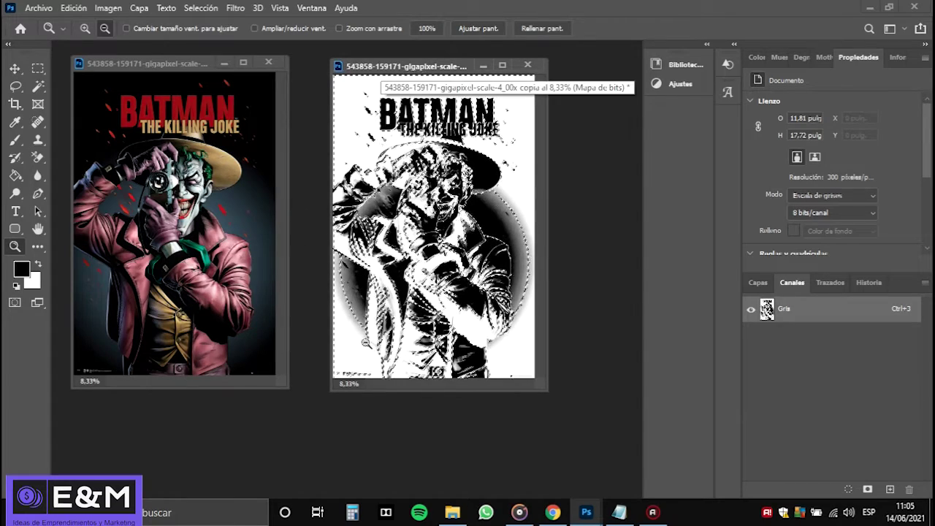
key(w)
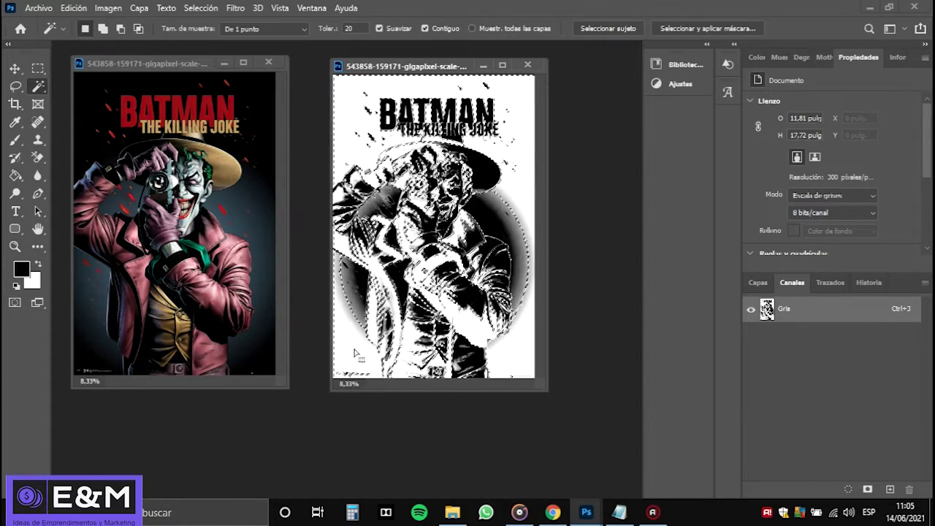
click(157, 295)
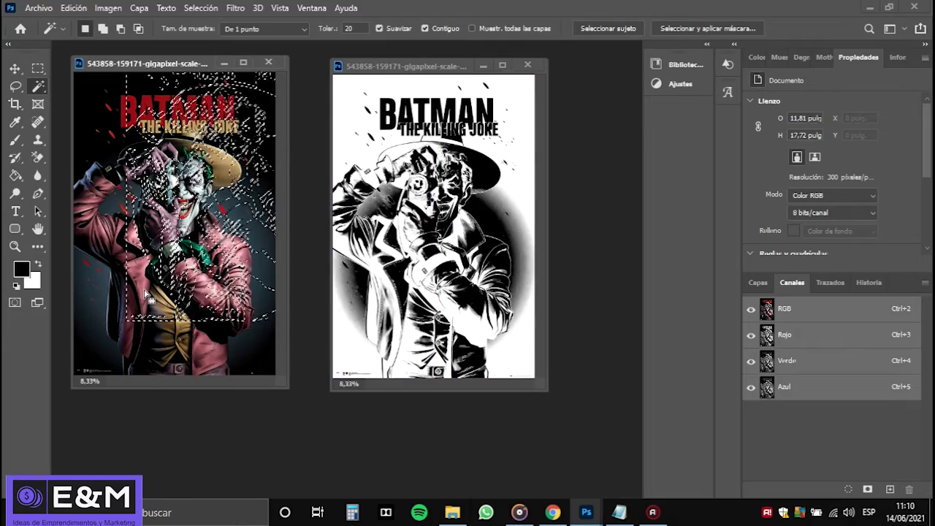
mouse_move(149, 235)
mouse_down()
mouse_move(123, 311)
mouse_move(101, 322)
mouse_up()
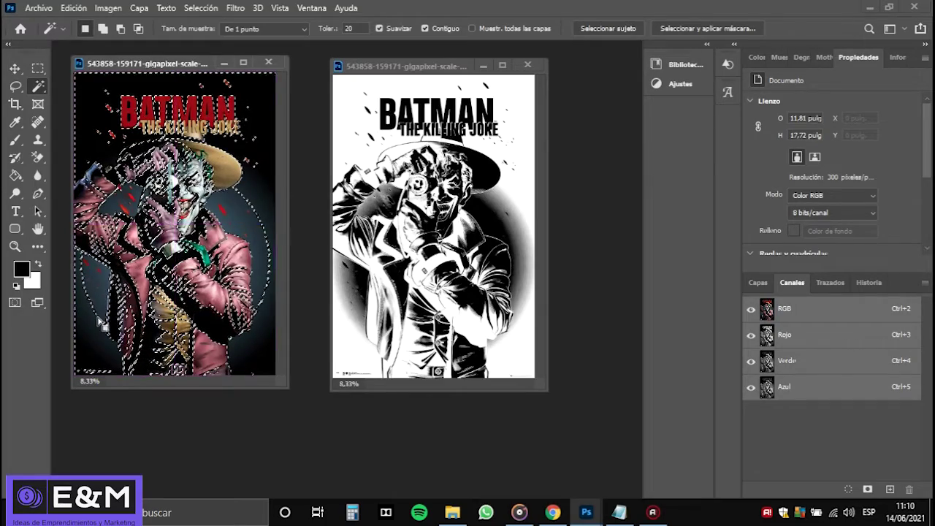
click(758, 283)
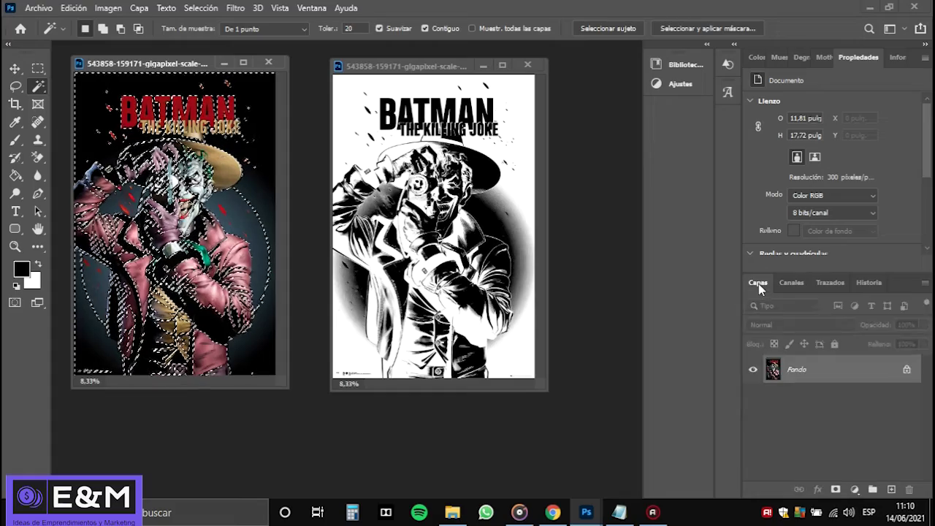
- Unlock Fondo as Capa 0, delete the selected halftone areas, and deselect
click(907, 371)
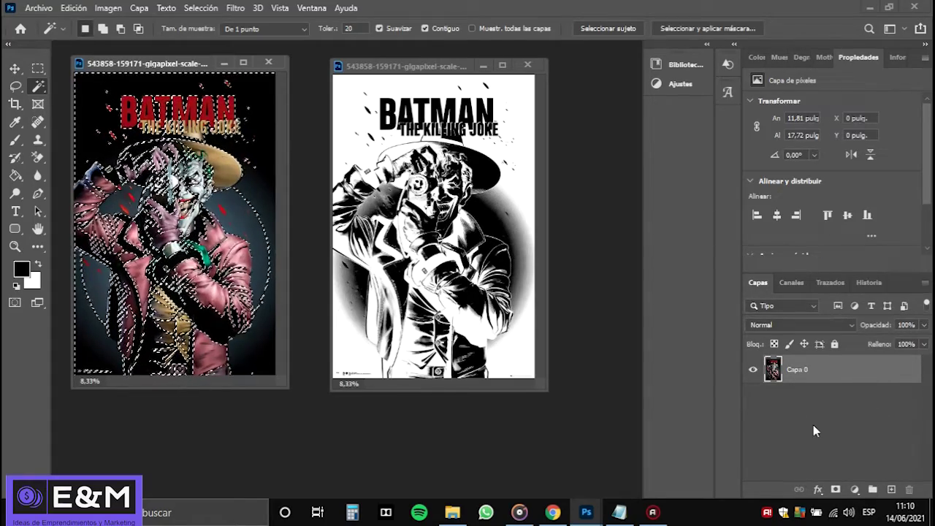
key(Delete)
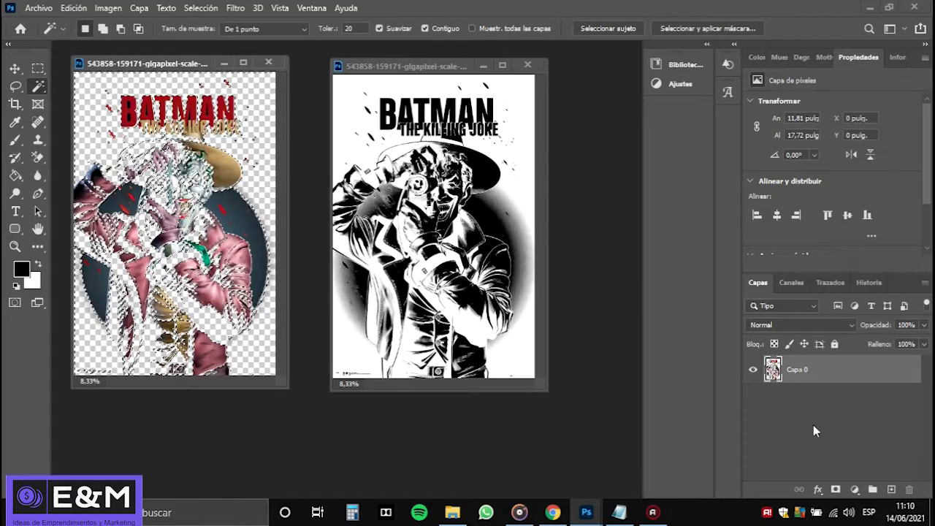
key(ctrl+d)
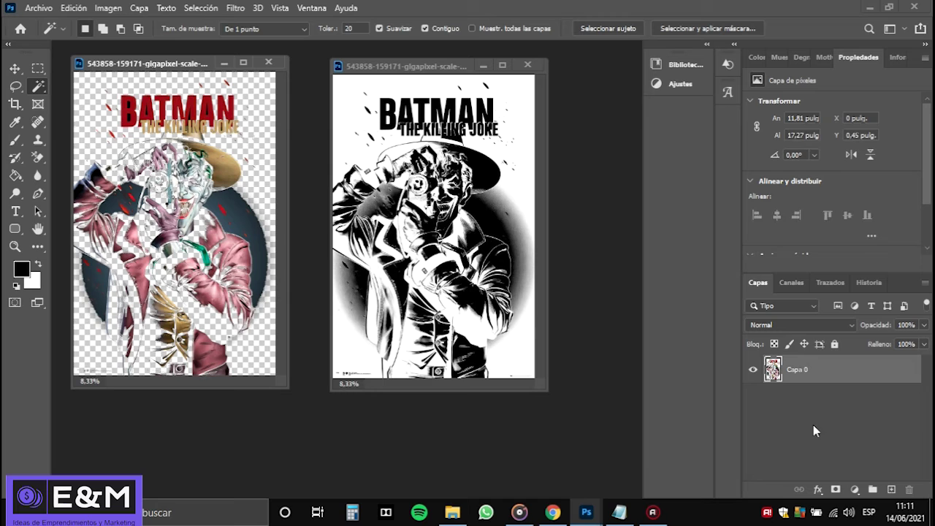
click(18, 247)
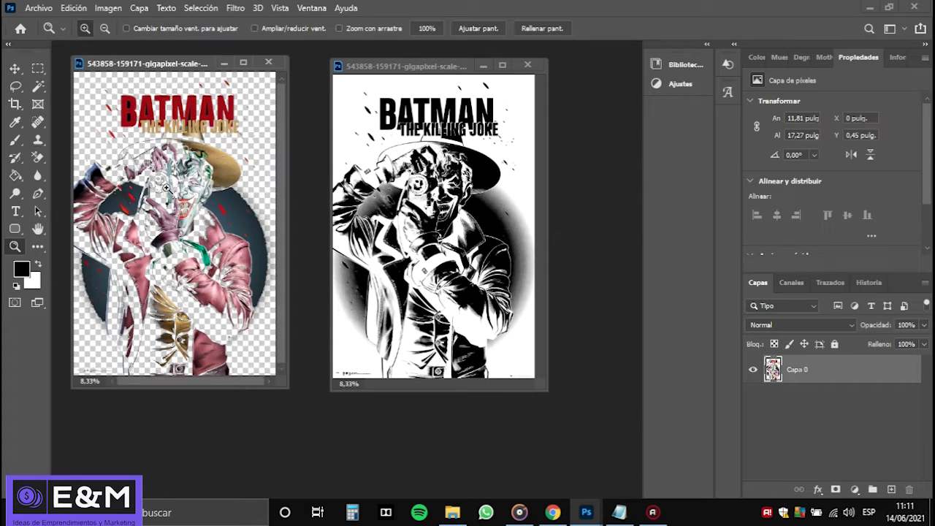
- Zoom in on the cut-out poster and add a new empty layer, Capa 1
click(166, 187)
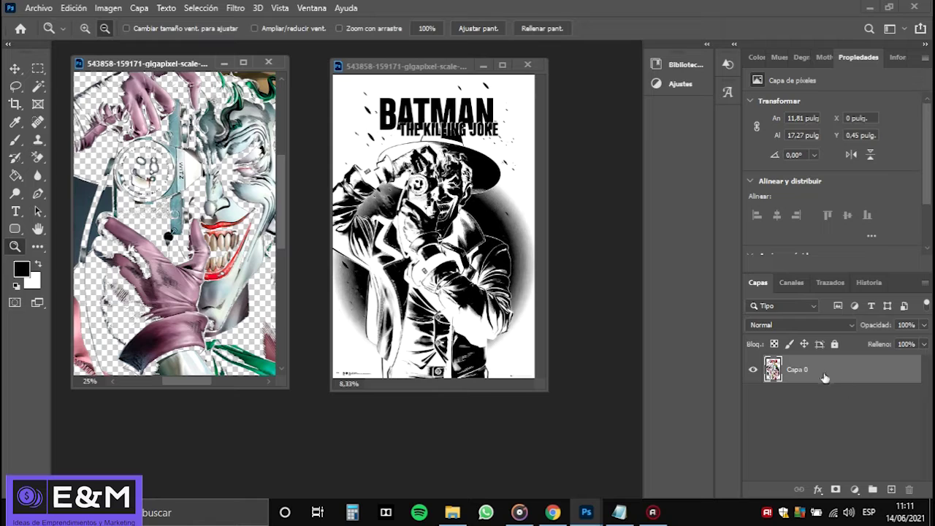
click(891, 489)
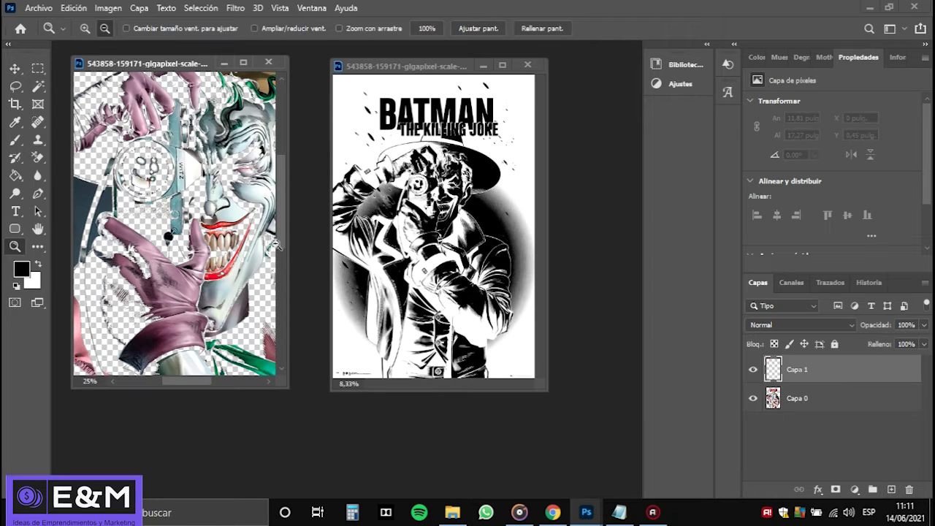
- Fill Capa 1 with black, move it below Capa 0, and toggle its visibility to compare
click(16, 176)
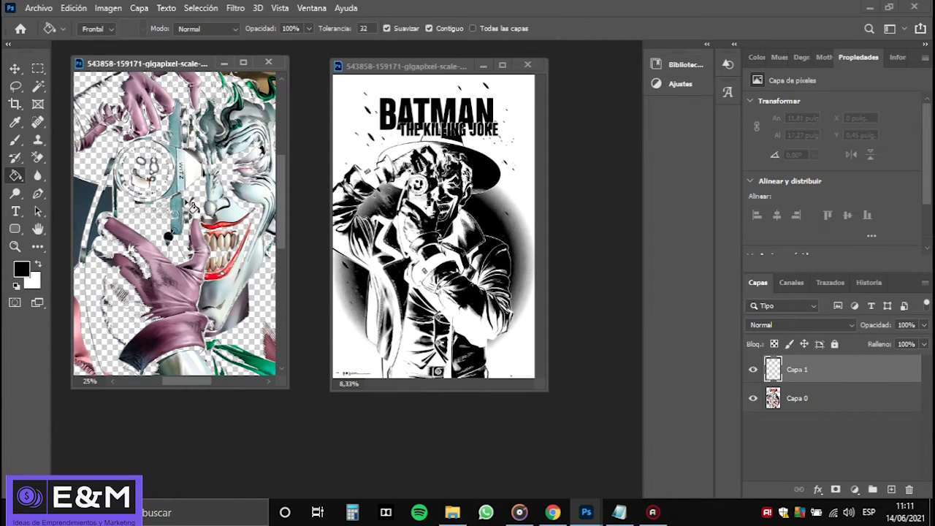
click(191, 207)
drag(814, 373, 812, 411)
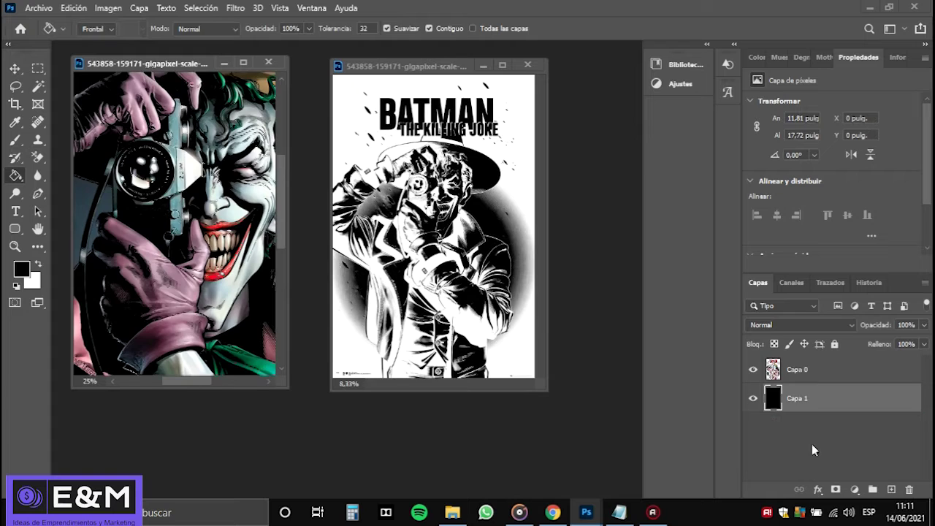
click(754, 398)
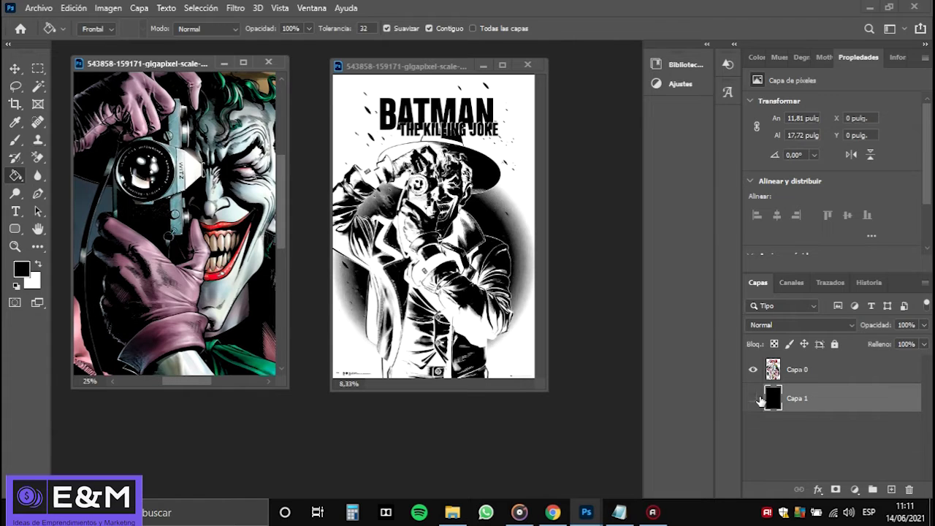
click(755, 398)
click(754, 398)
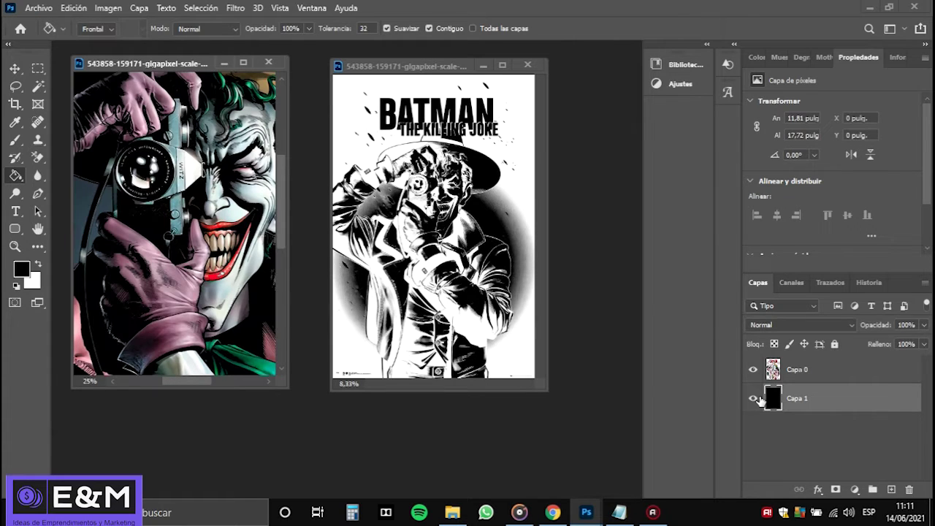